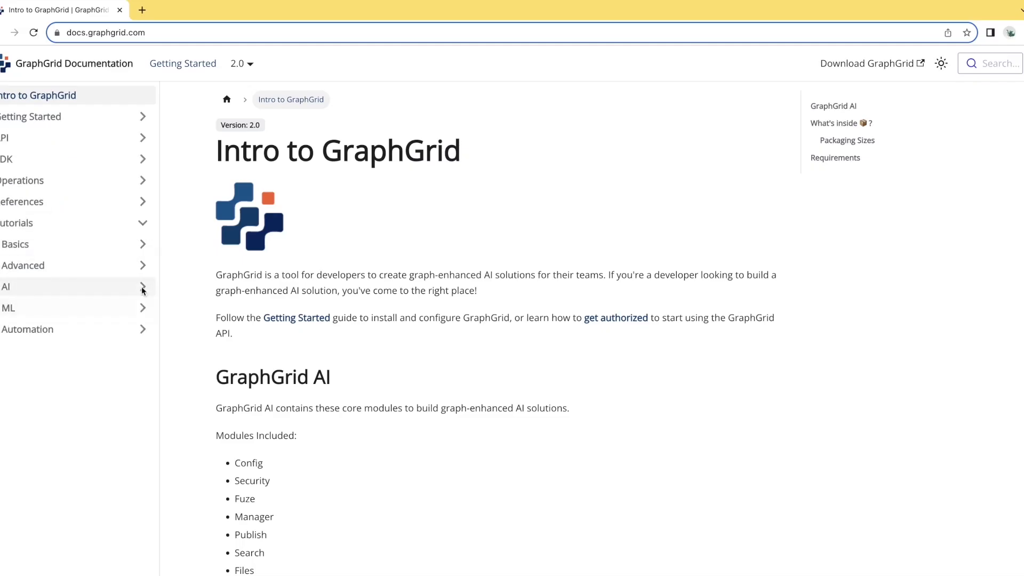
- Open the Movie Graph tutorial under the Basics tutorials and read its sections on creating the graph and adding data to the Dashboard
click(141, 247)
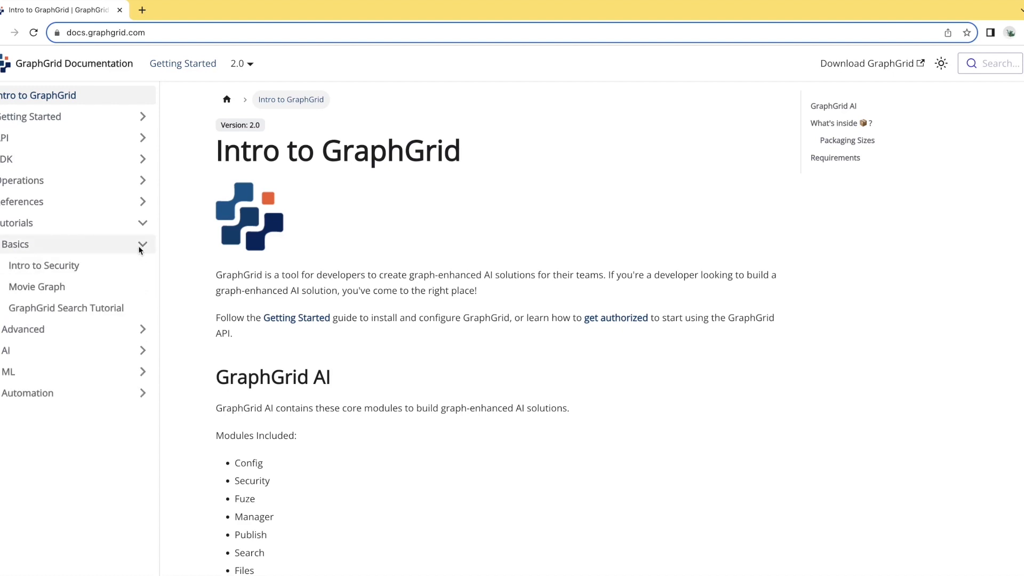
click(128, 288)
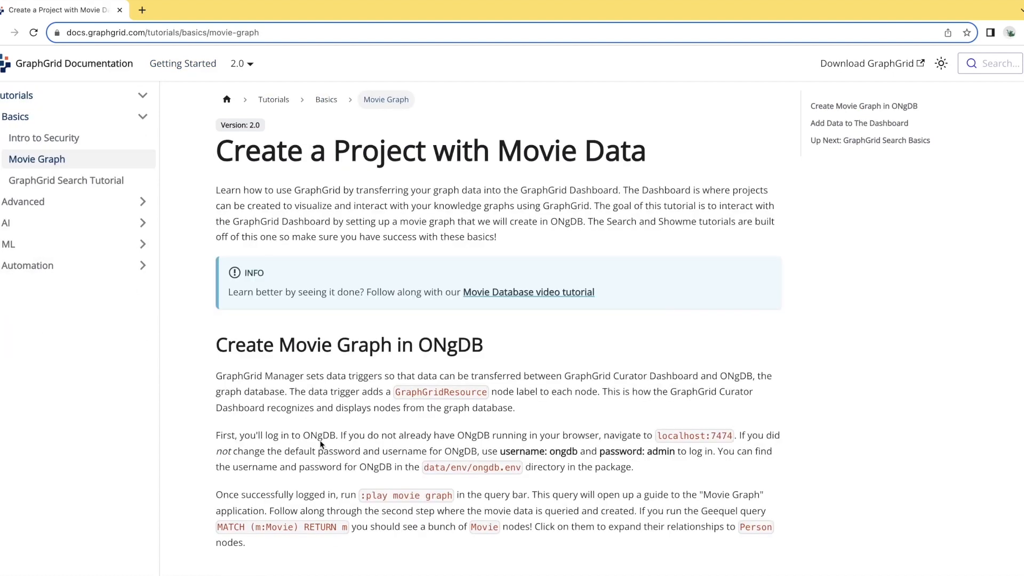
scroll(320, 442, down, 3)
scroll(320, 444, down, 7)
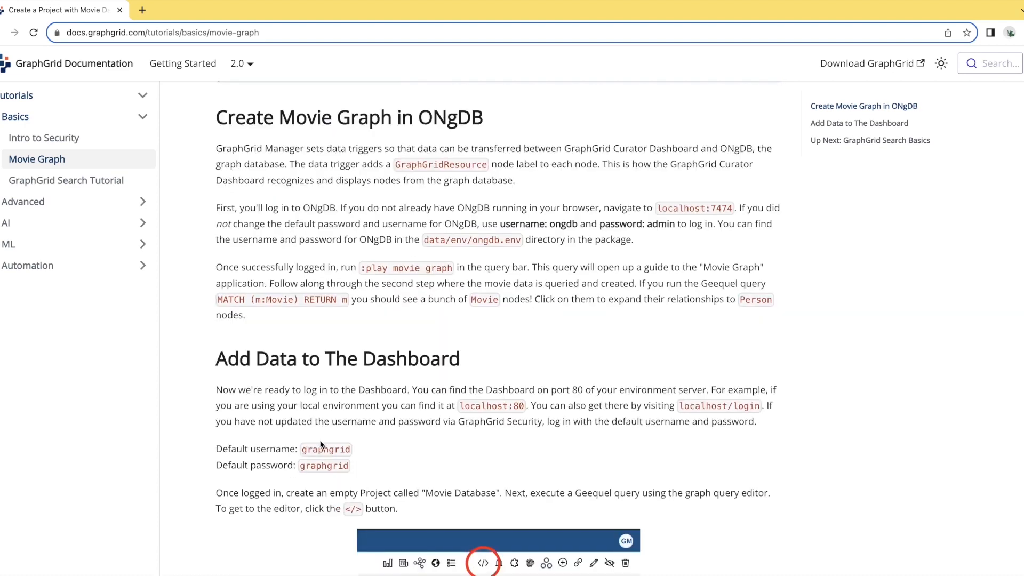
scroll(321, 444, down, 4)
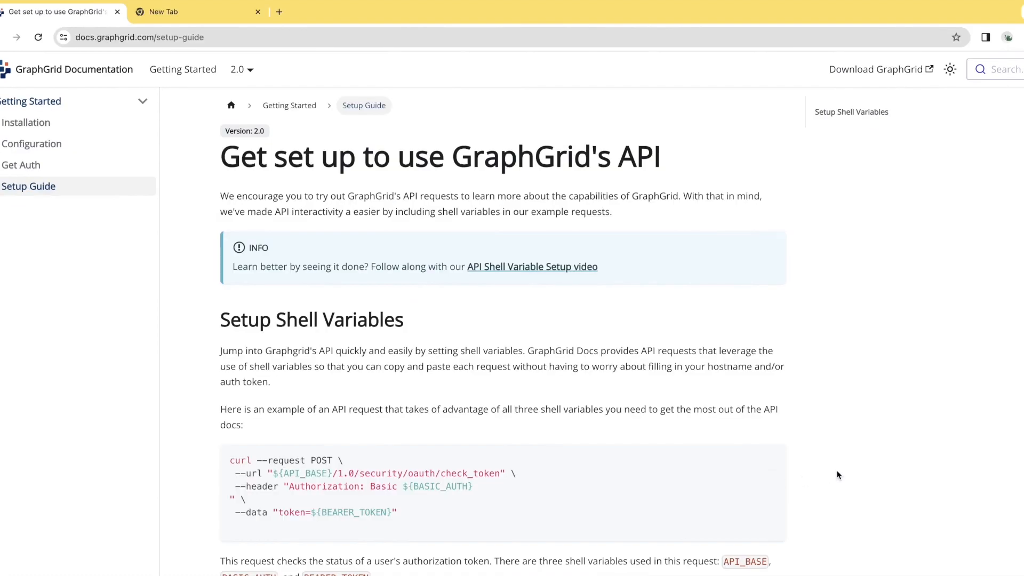
- Read the Setup Shell Variables section of the API setup guide
scroll(837, 475, down, 3)
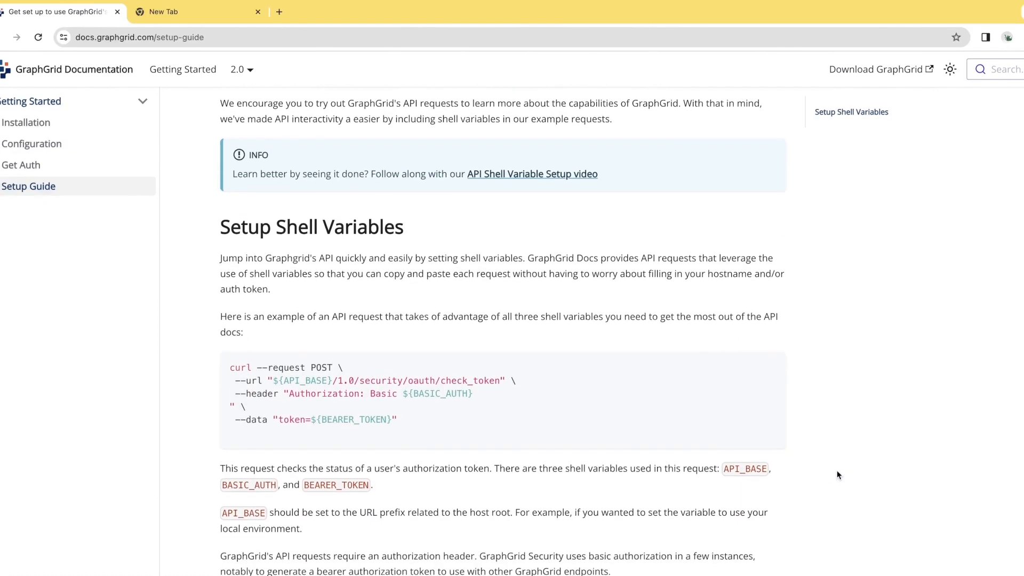
scroll(837, 475, down, 1)
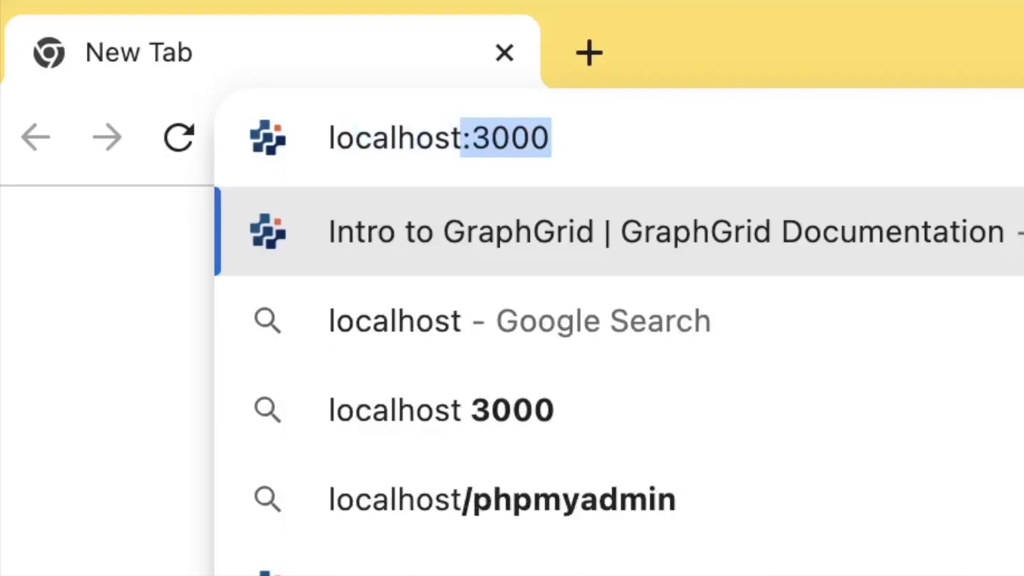
- Go to localhost/login in the Chrome browser
text(/login)
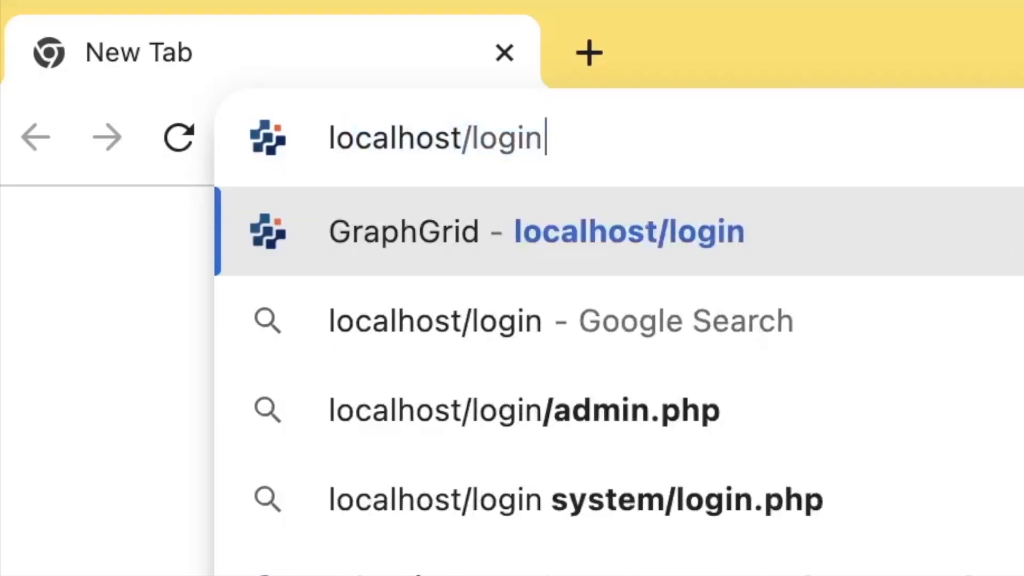
key(Return)
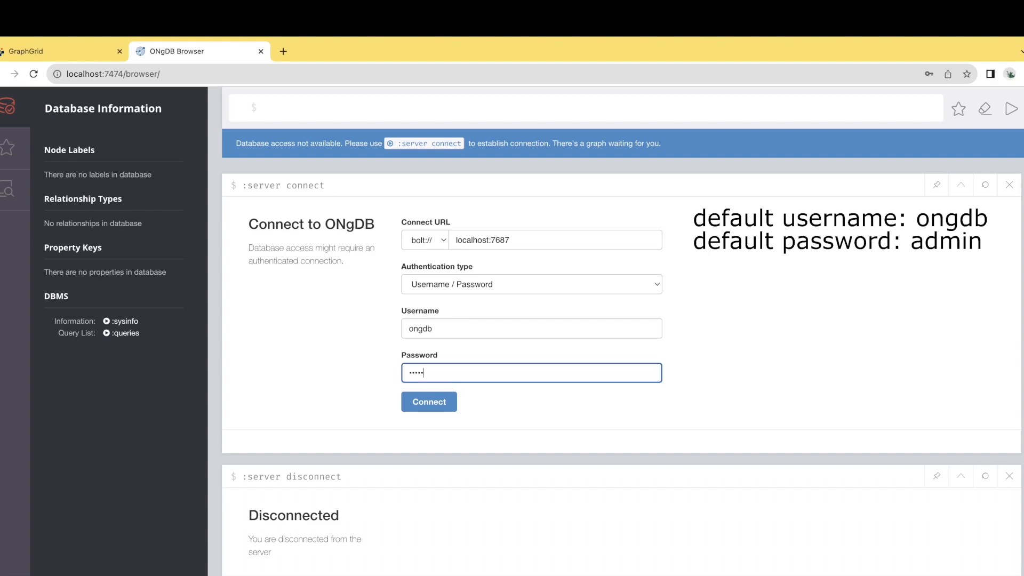
- Connect to the ONgDB server at localhost:7687 and open the movie guide with the command :play movie graph
key(Return)
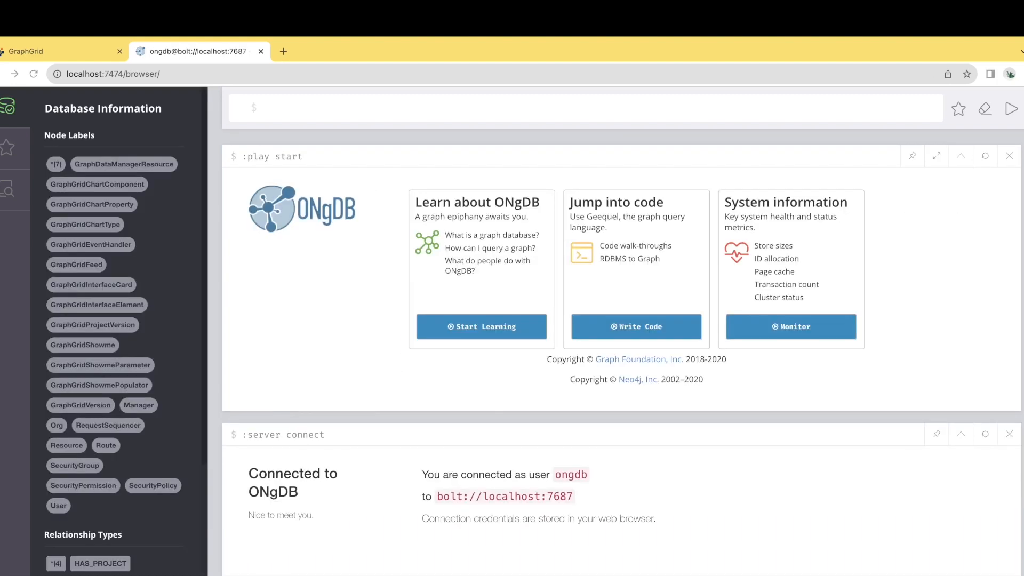
text(:play movie graph)
key(Return)
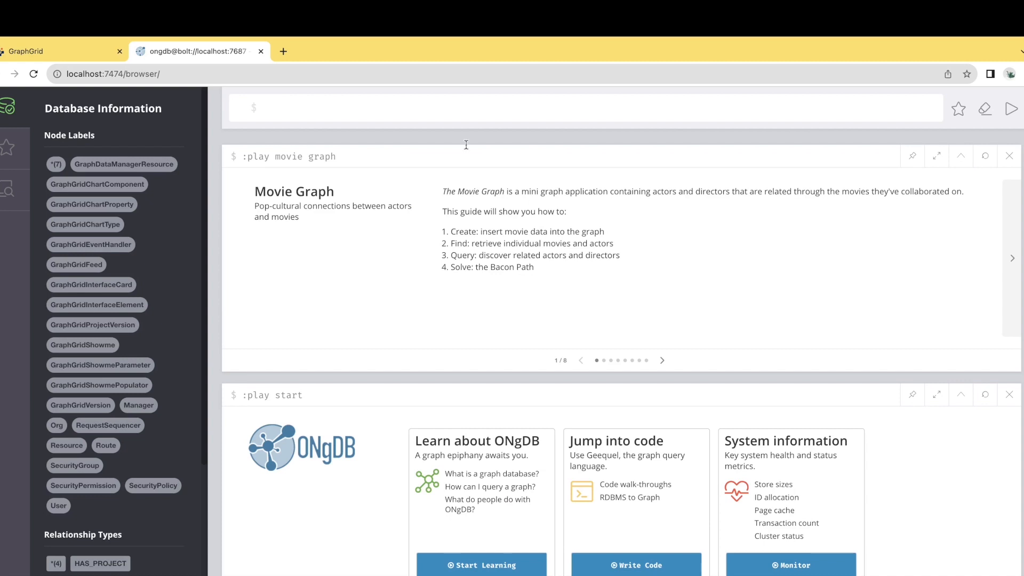
- Load the CREATE code block from the guide's second page into the editor and run it to insert the movie data
click(662, 360)
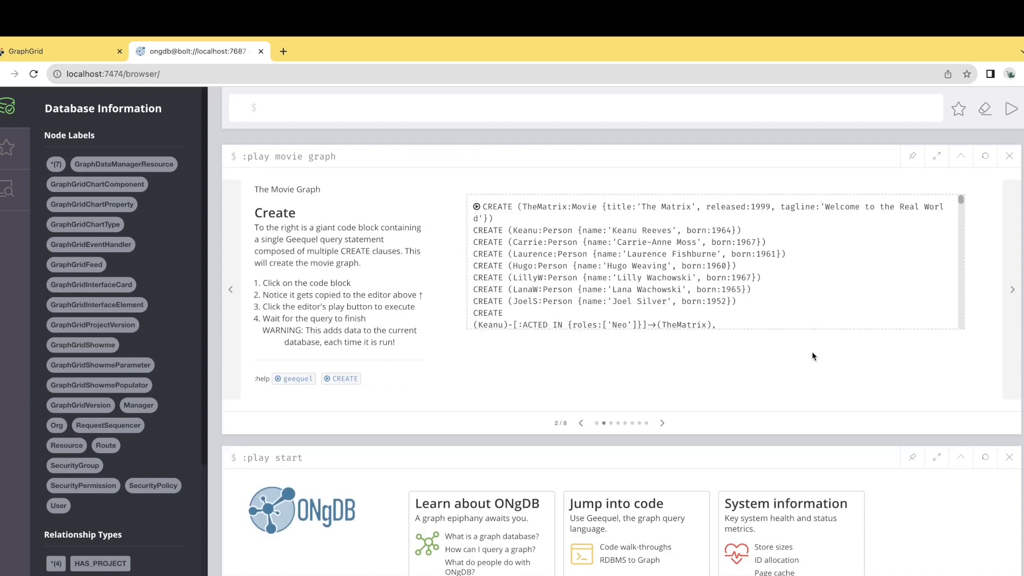
click(869, 296)
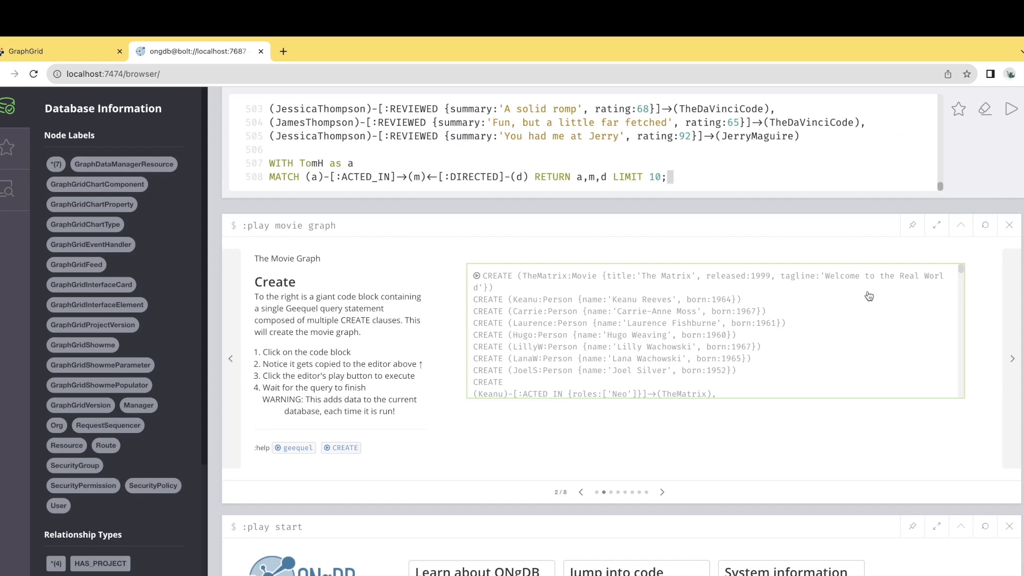
scroll(932, 93, up, 20)
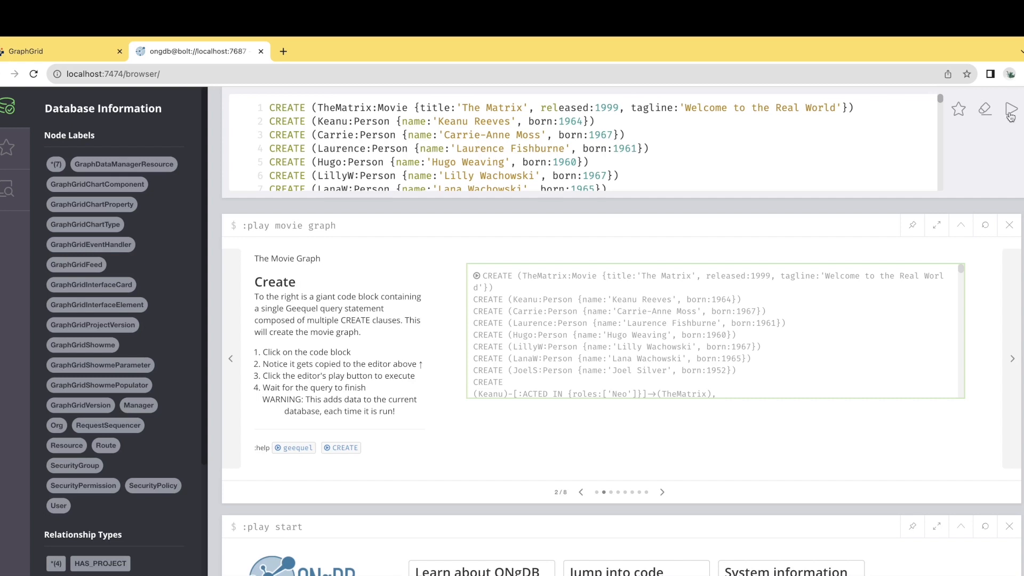
click(1010, 110)
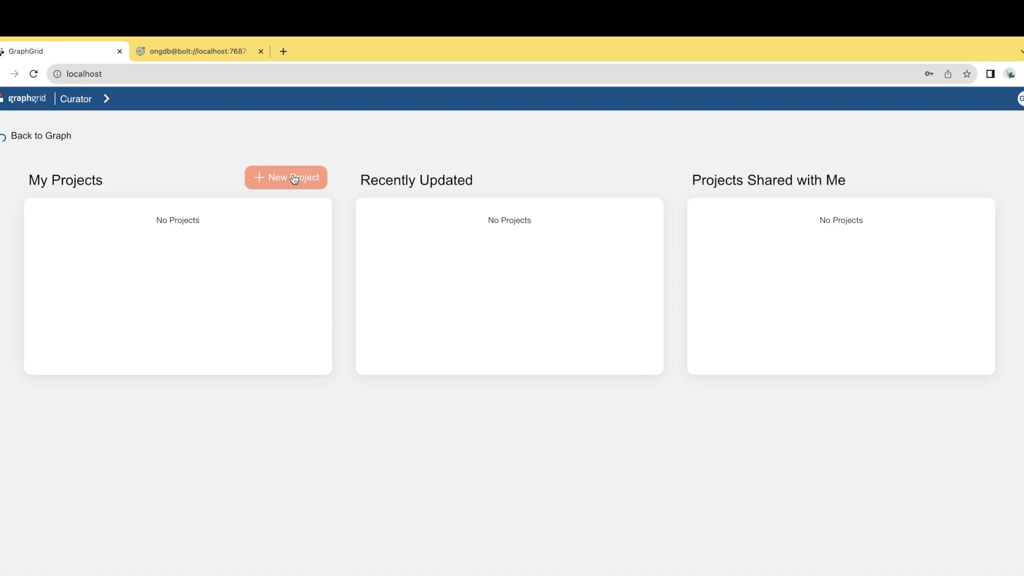
- Create a new project titled Movie Graph in the GraphGrid Curator dashboard
click(294, 180)
click(363, 274)
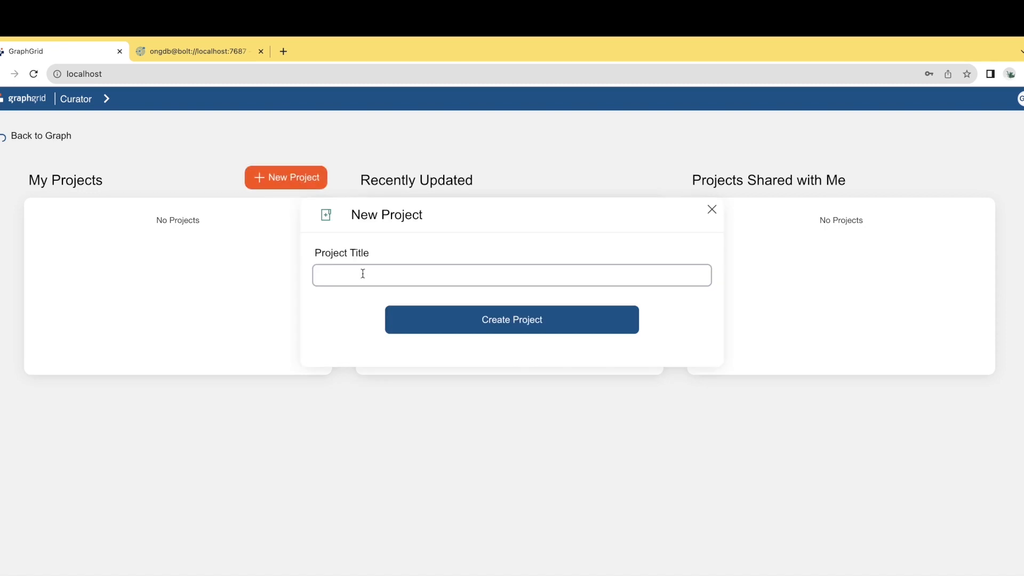
text(Movie Graph)
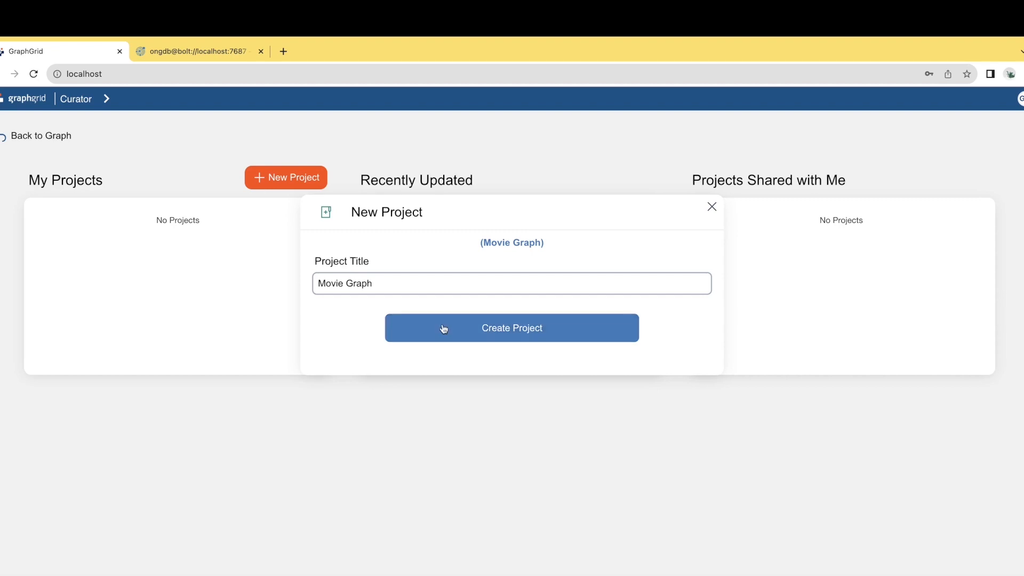
click(443, 328)
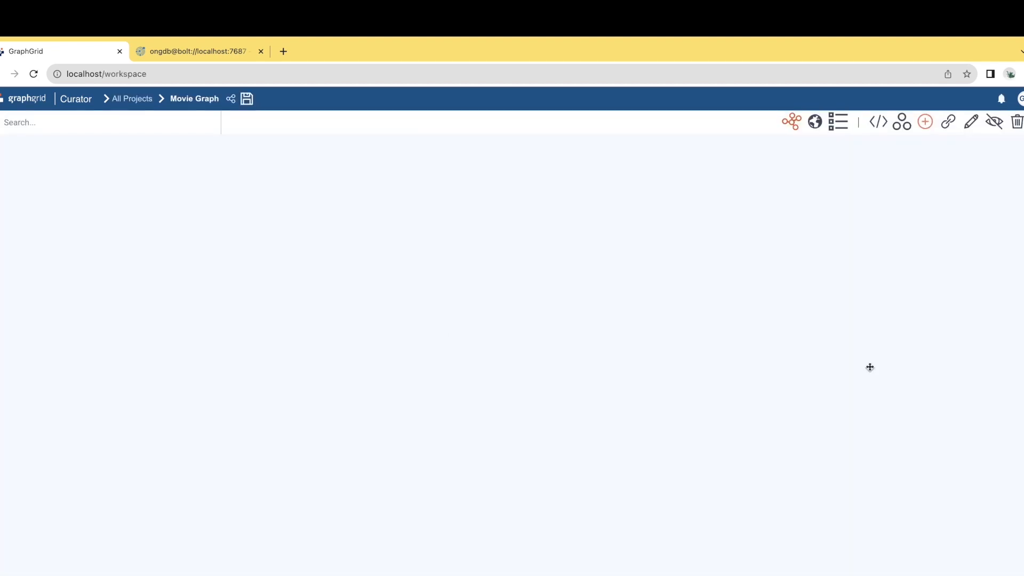
- Change the default query in the Graph Editor to MATCH (n:Movie) RETURN n and run it
click(878, 122)
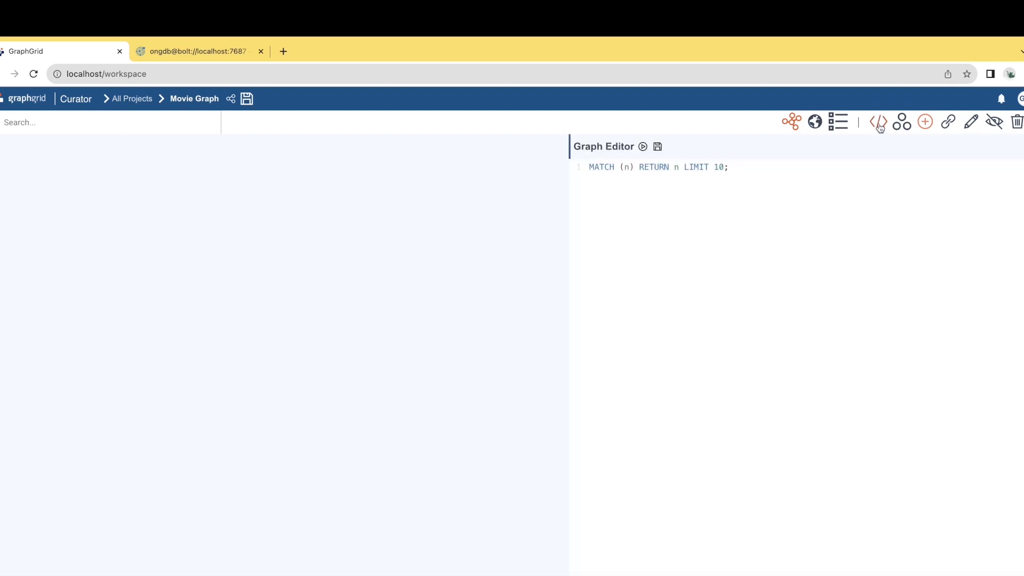
click(630, 167)
text(:M)
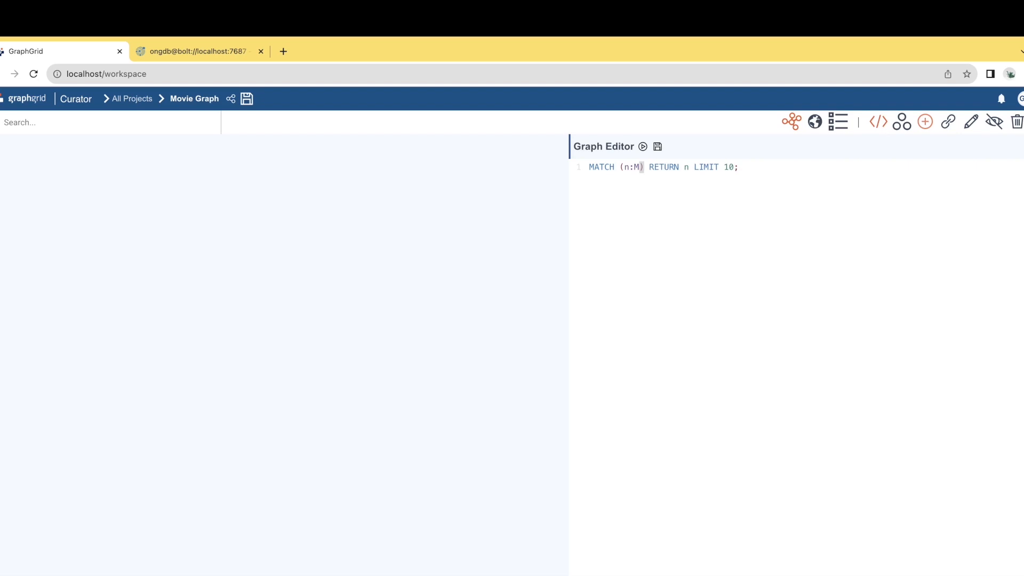
text(ovie)
drag(758, 167, 717, 167)
key(BackSpace)
click(643, 148)
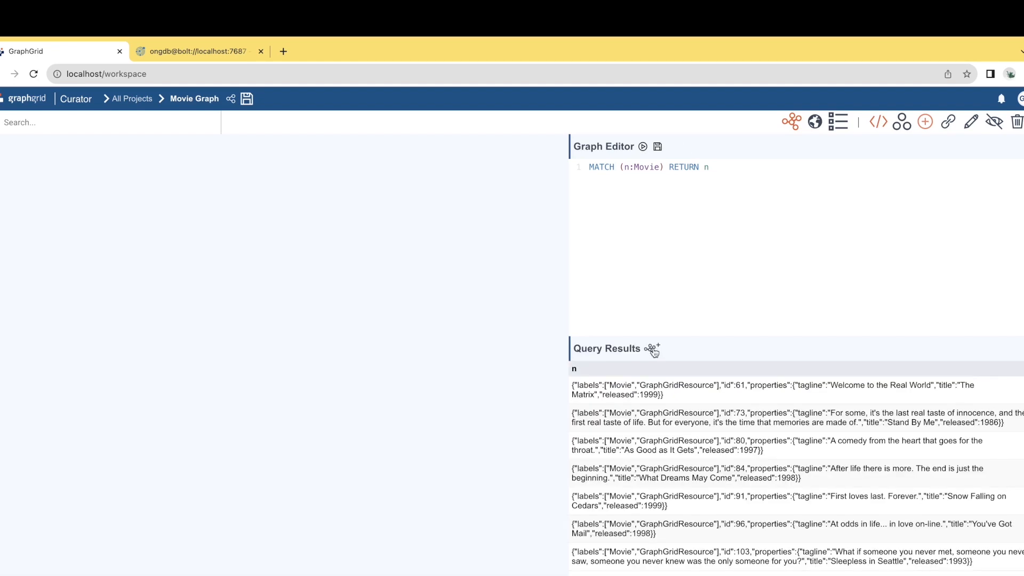
- Add the query results to the graph canvas and expand the relationships of the Twister movie node
click(655, 352)
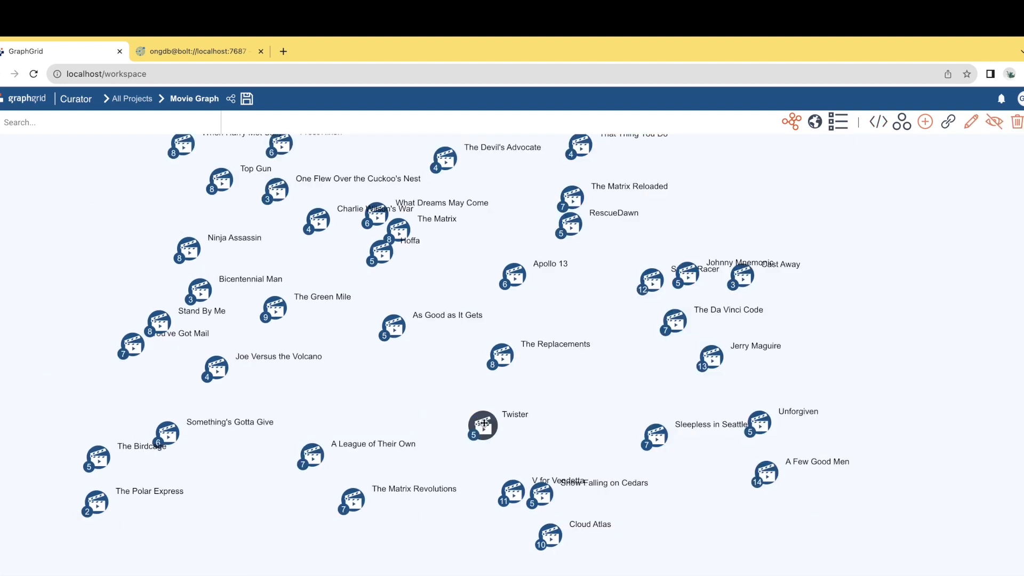
drag(484, 422, 485, 423)
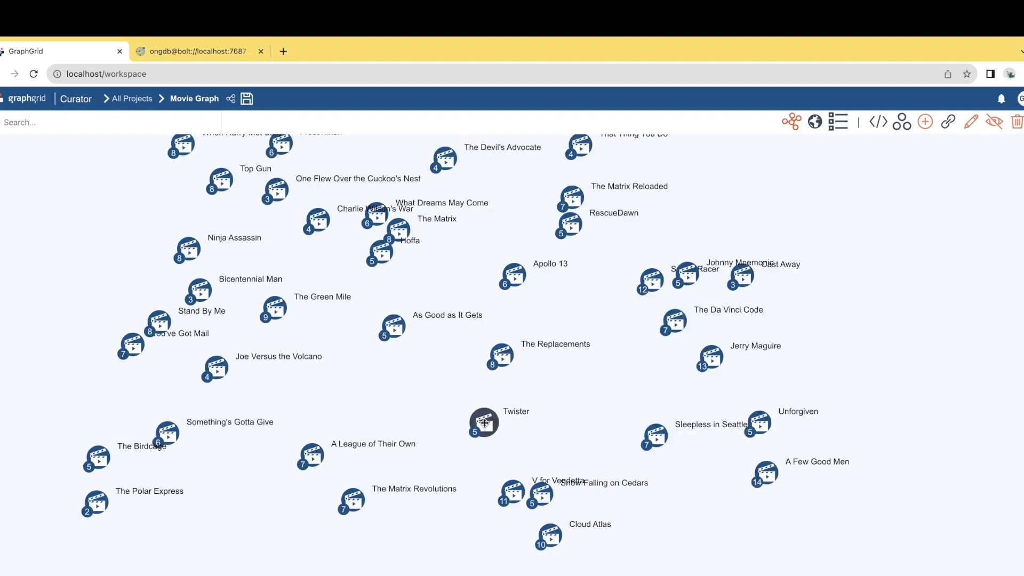
double_click(484, 423)
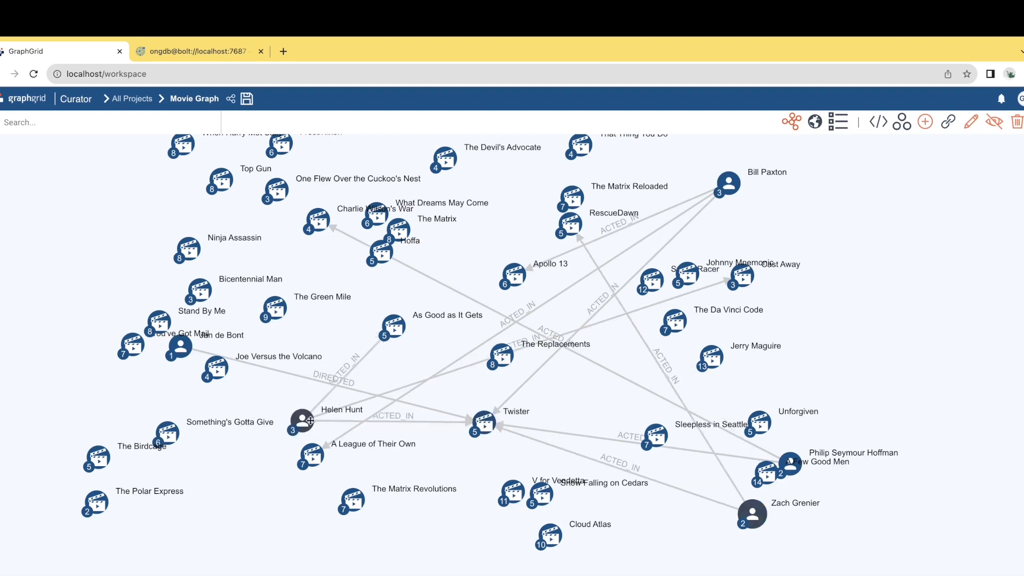
drag(302, 421, 316, 420)
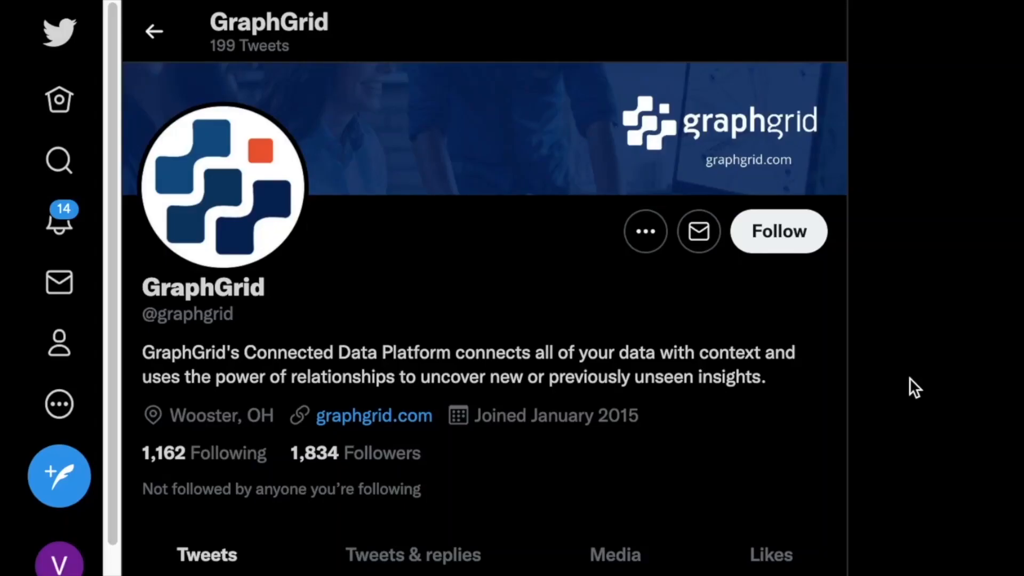
- Subscribe to the GraphGrid channel on YouTube
scroll(910, 377, down, 1)
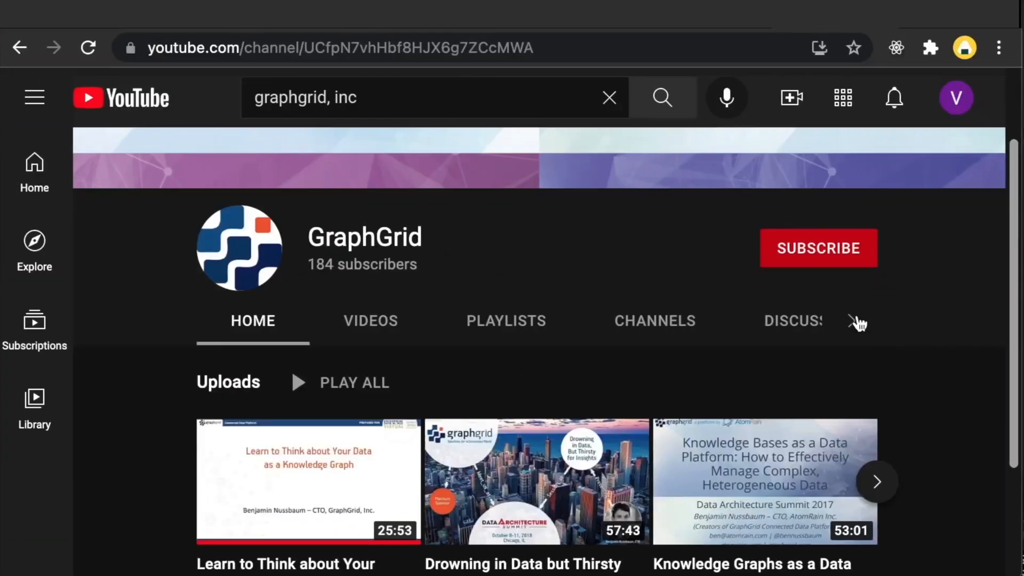
click(824, 261)
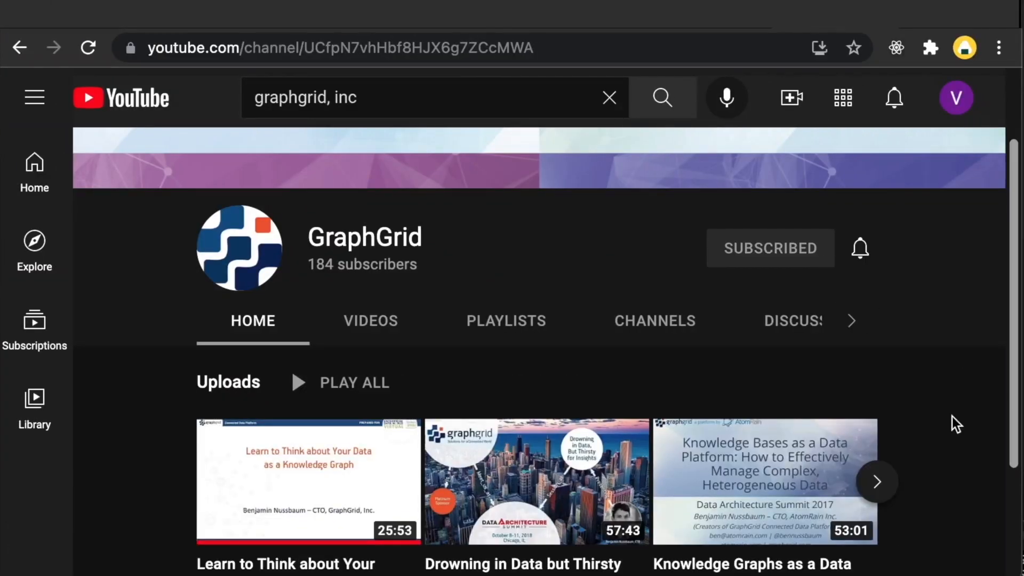